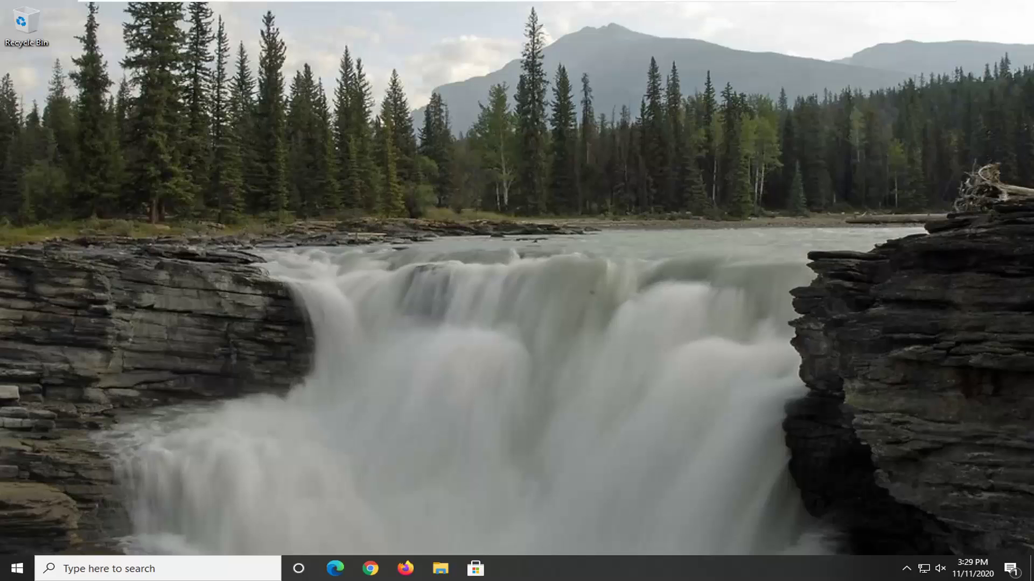
Search the Start menu for regedit and launch Registry Editor as administrator, approving the UAC prompt.
click(16, 569)
click(16, 570)
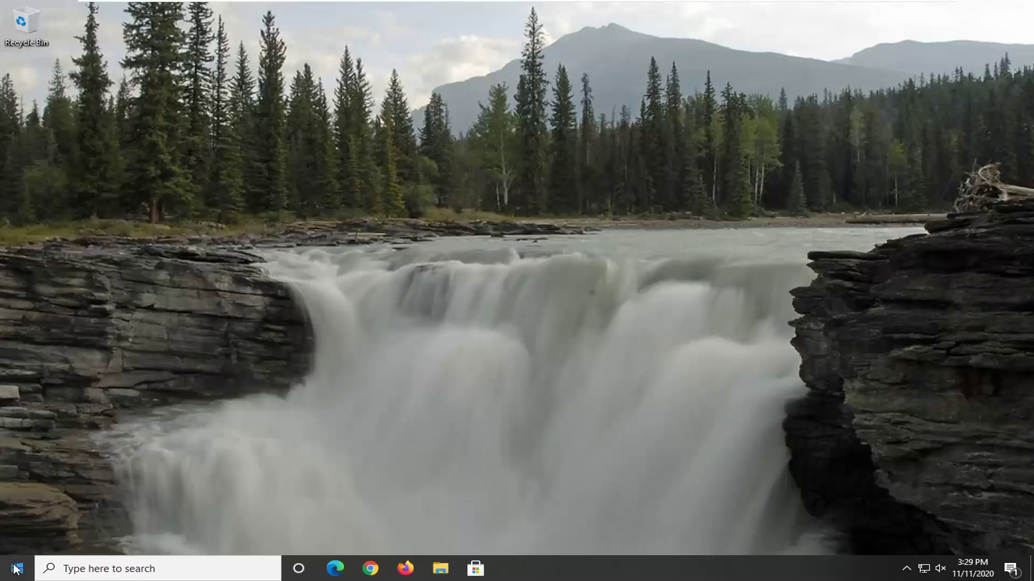
click(16, 570)
mouse_move(32, 559)
text(r)
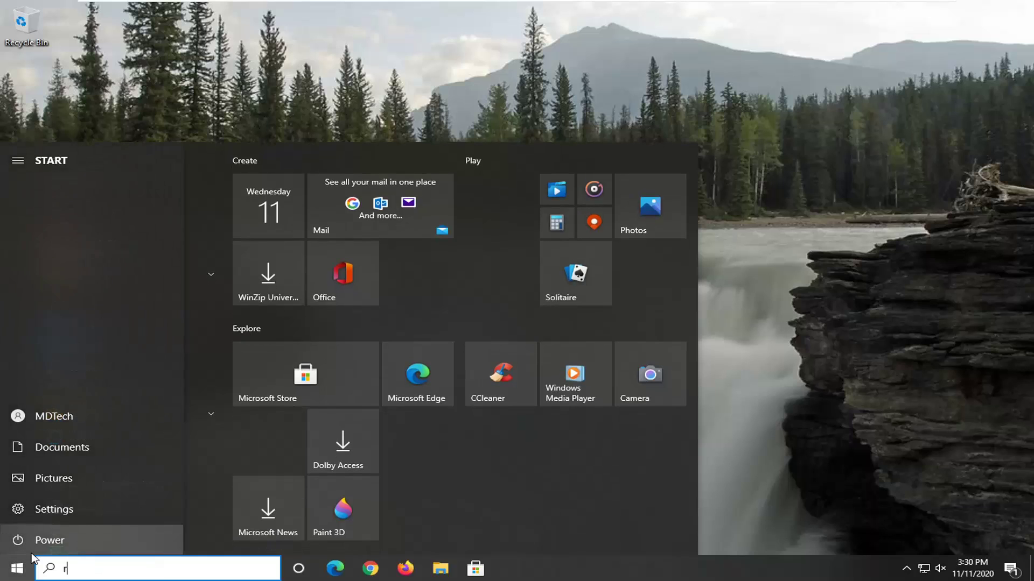
text(egedi)
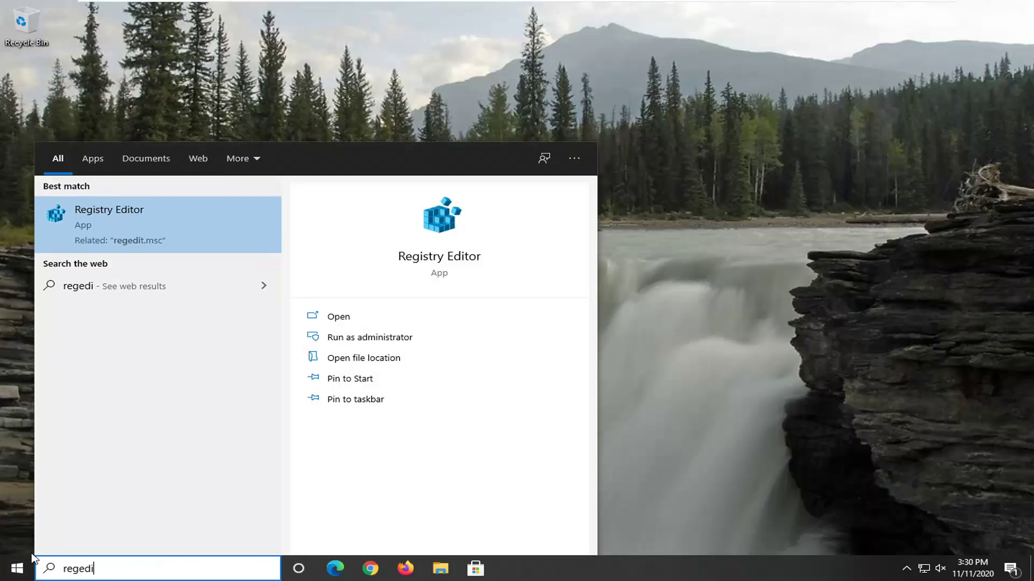
text(t)
right_click(114, 221)
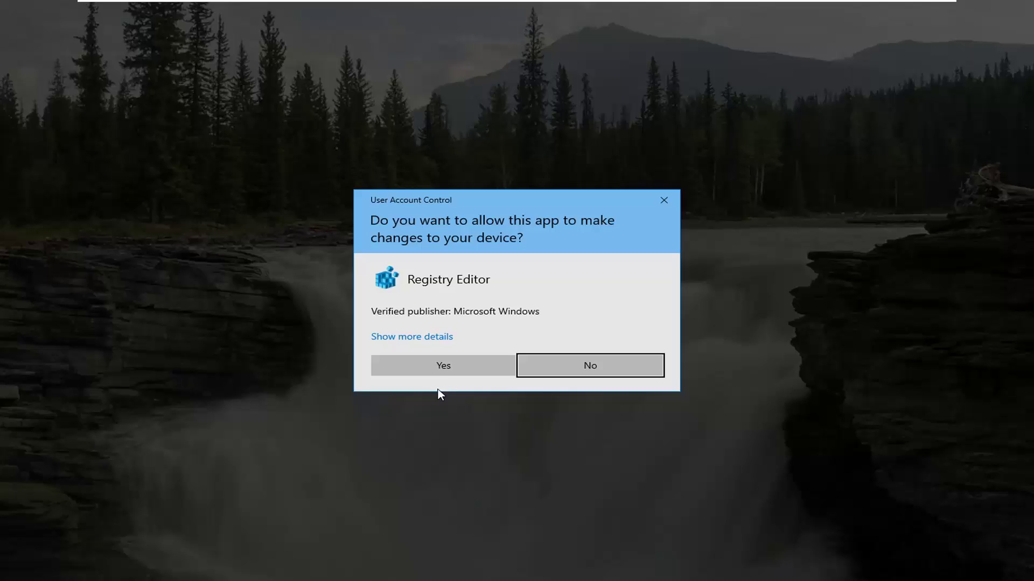
click(439, 366)
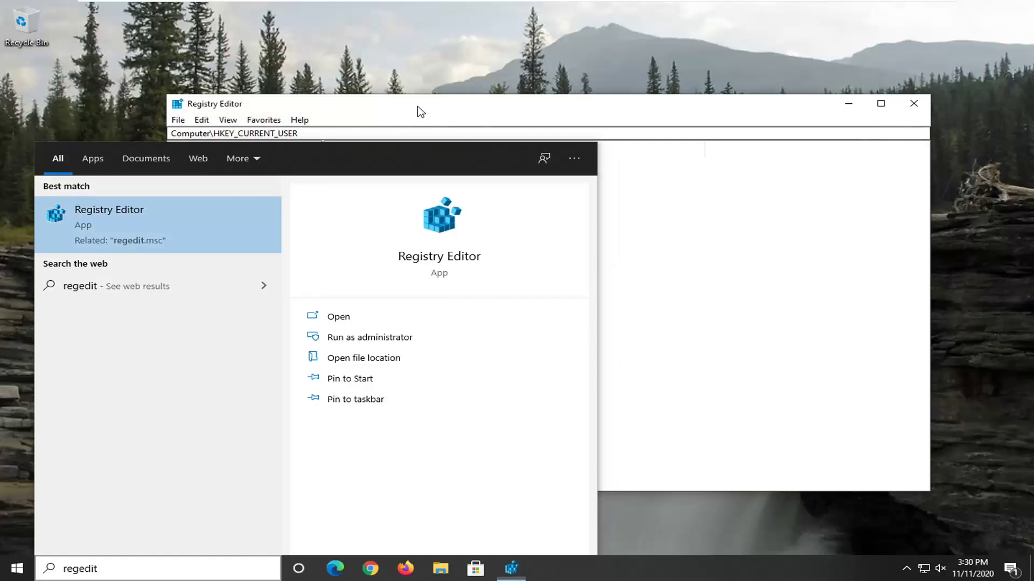
click(154, 147)
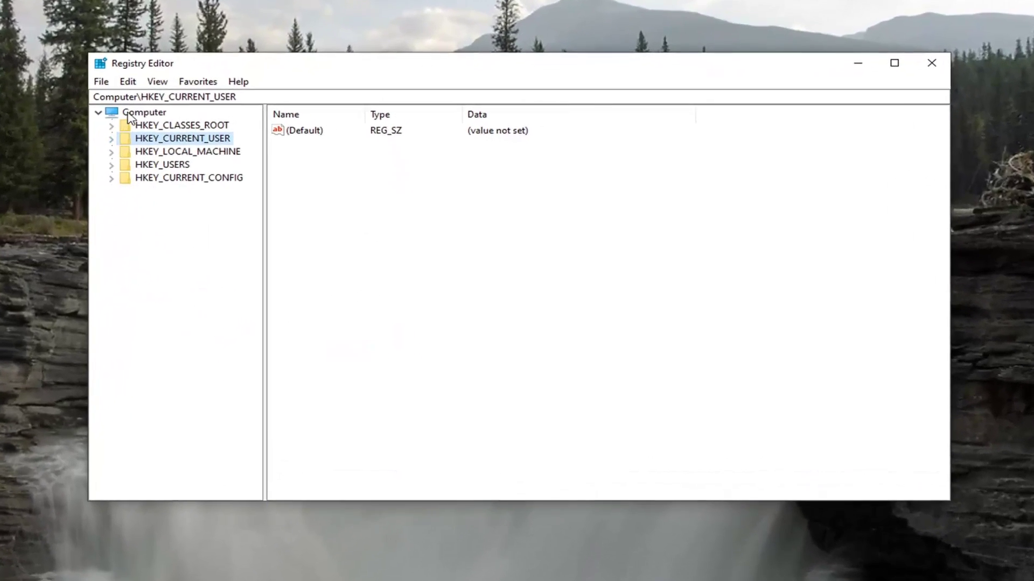
click(171, 125)
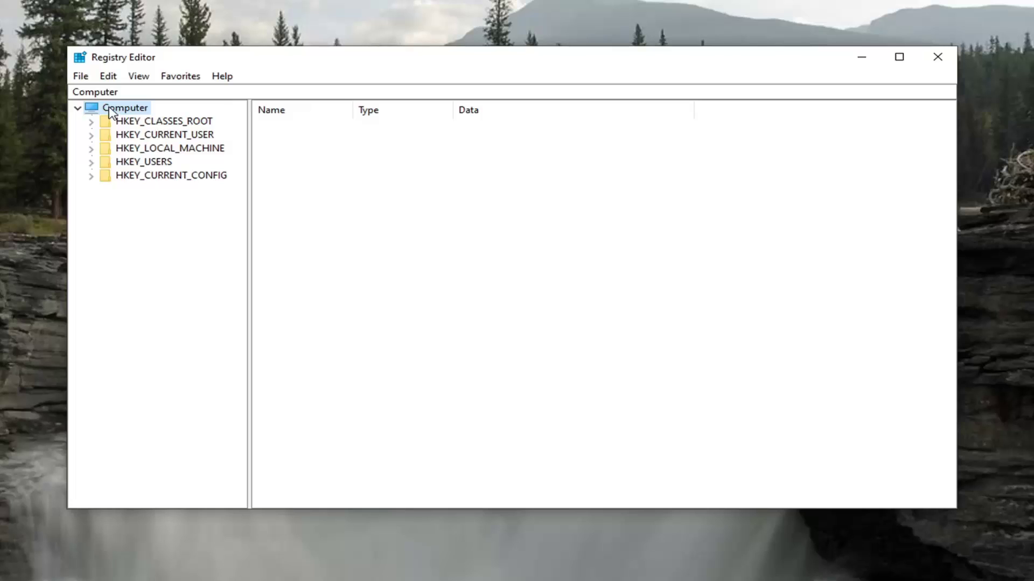
click(81, 77)
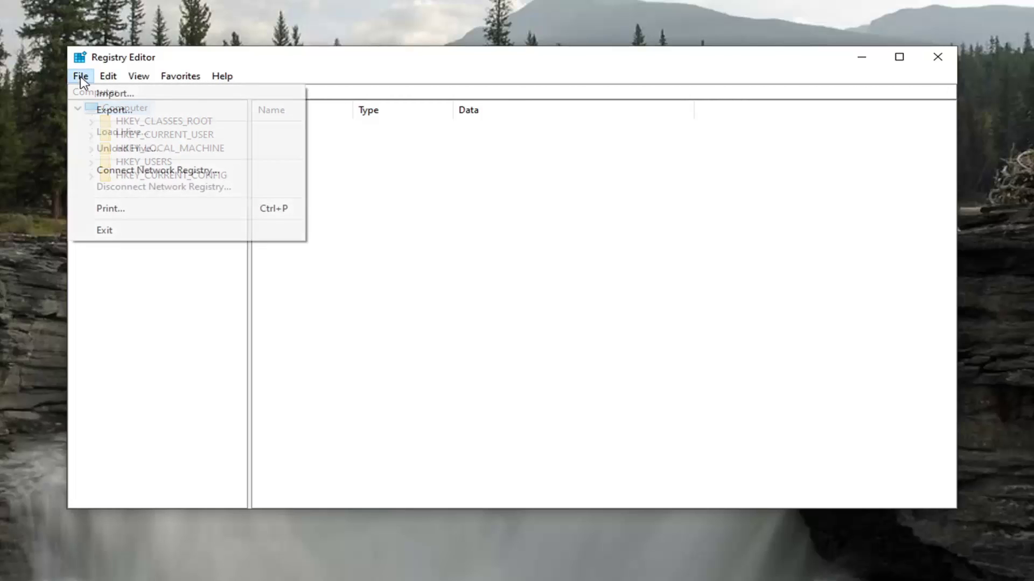
click(107, 110)
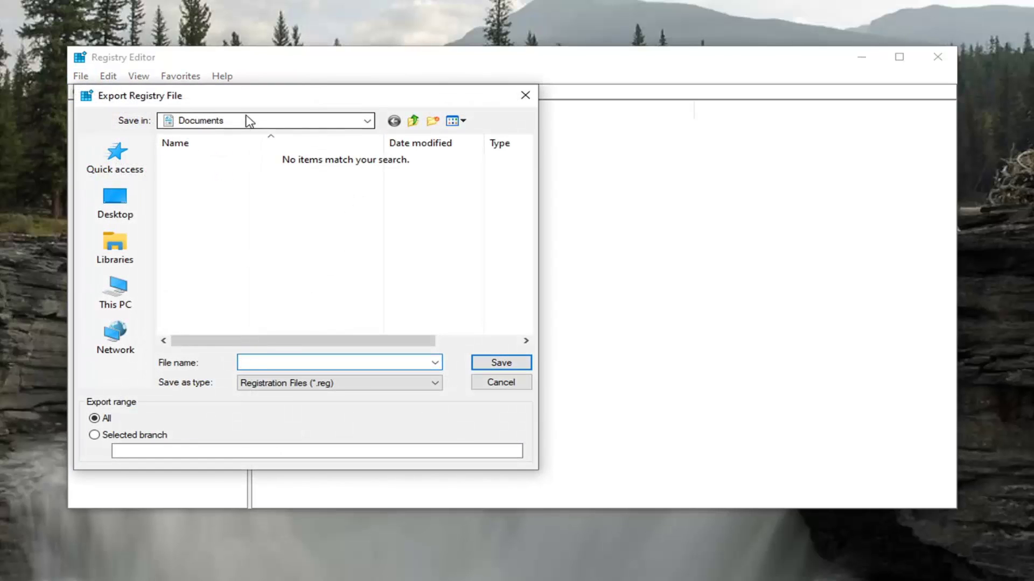
drag(348, 97, 444, 87)
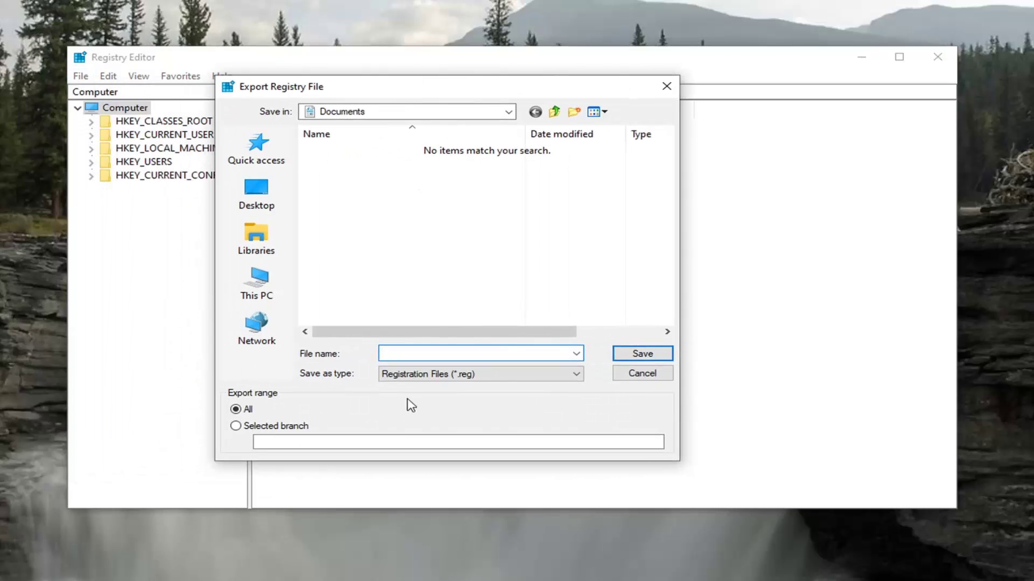
click(642, 376)
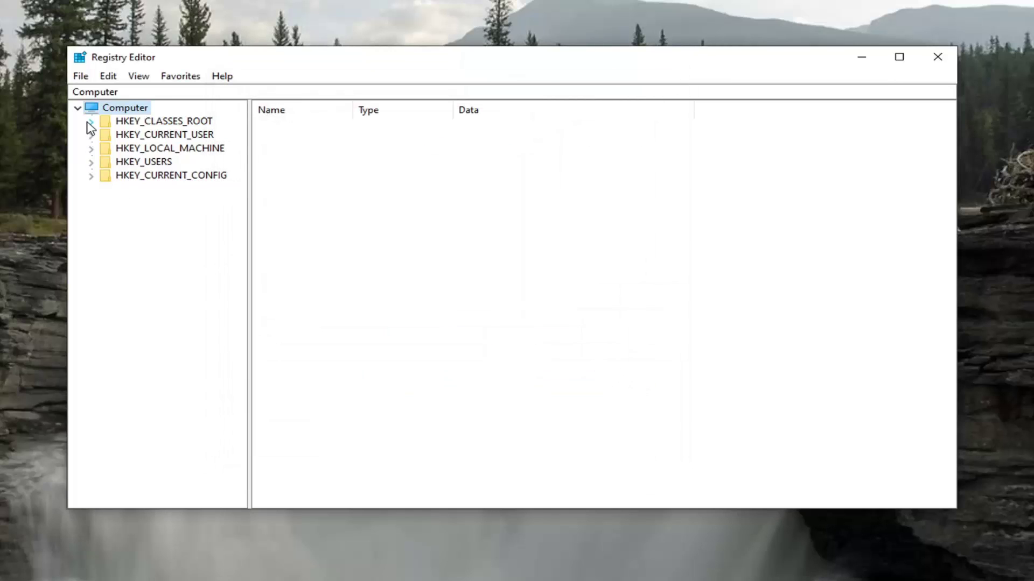
click(83, 77)
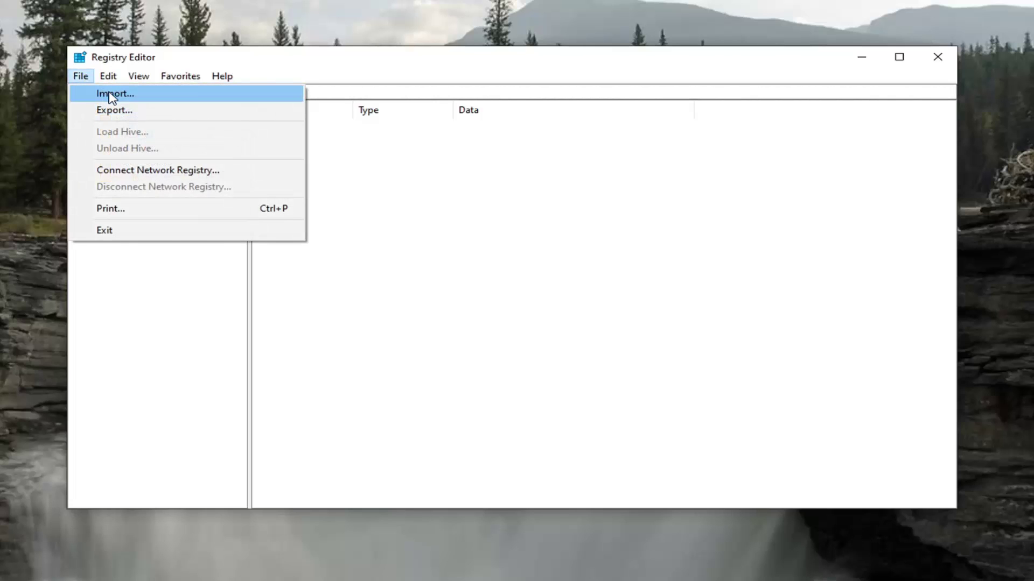
click(108, 94)
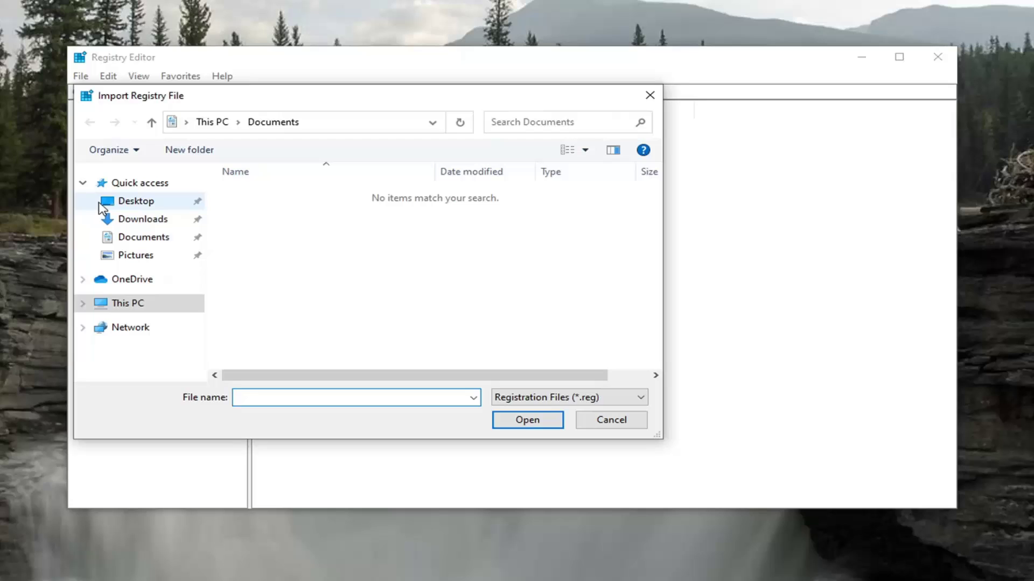
click(107, 204)
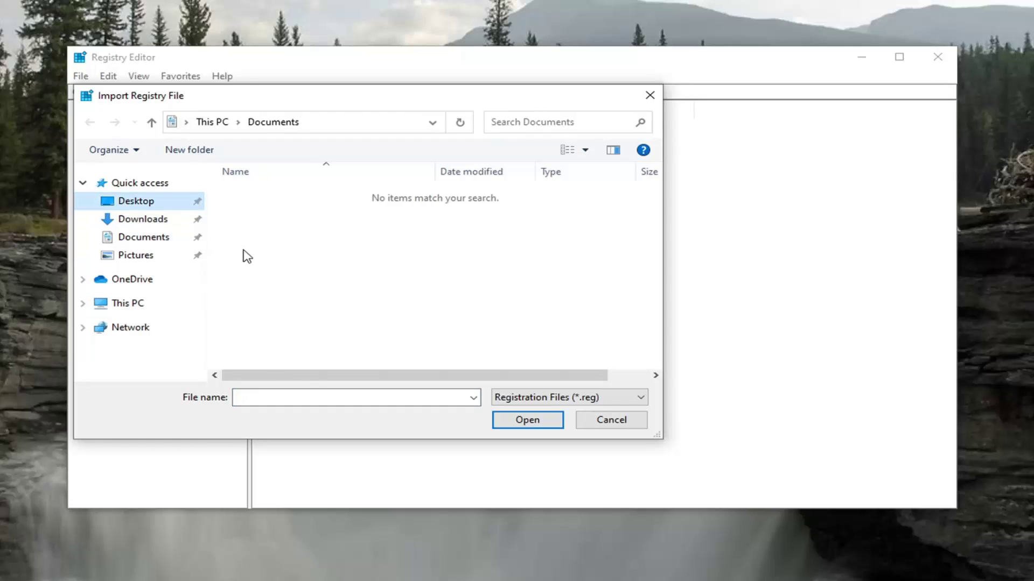
key(Escape)
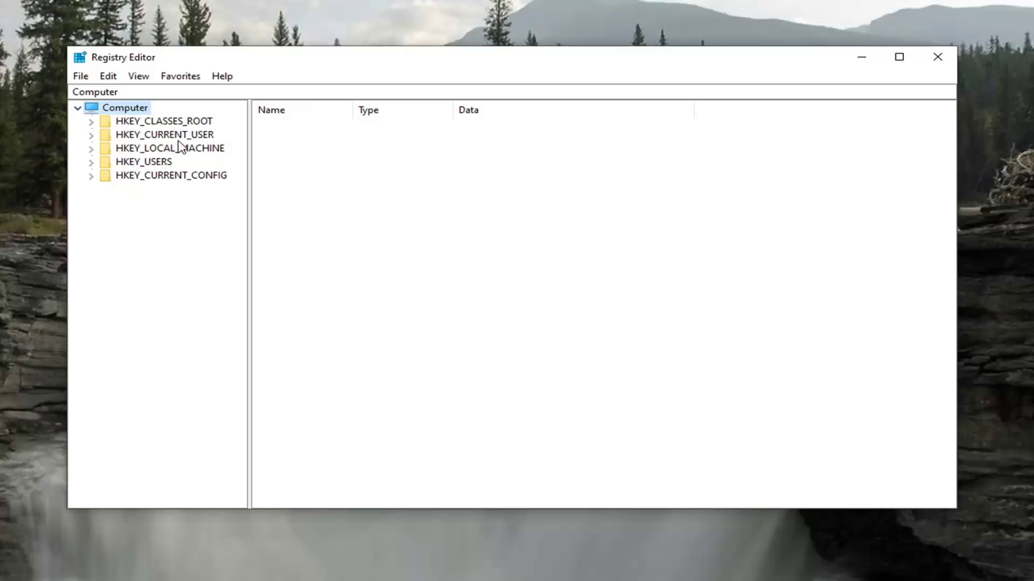
Expand HKEY_CURRENT_USER down through SOFTWARE, Microsoft and Windows.
click(141, 134)
double_click(141, 136)
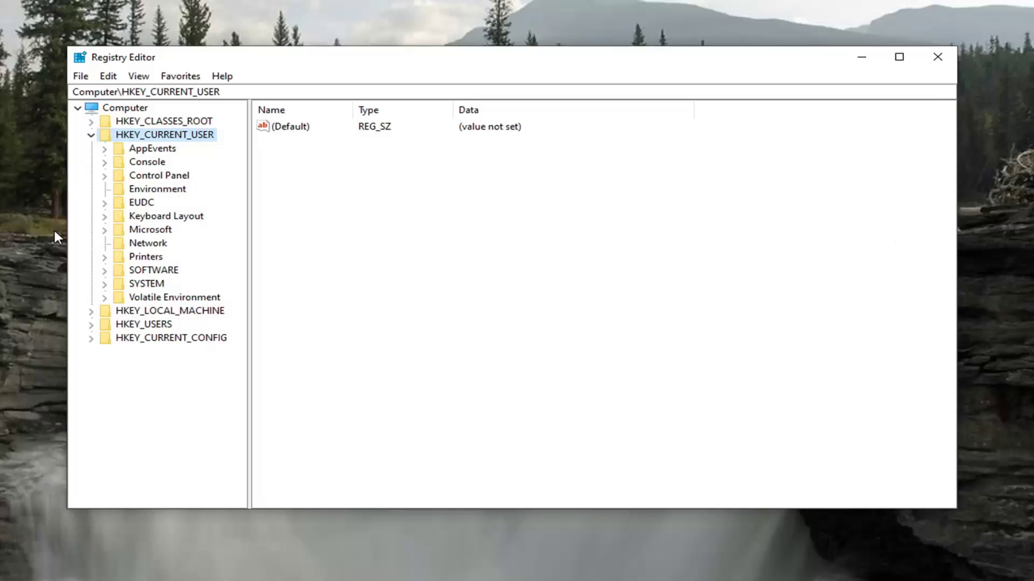
double_click(143, 270)
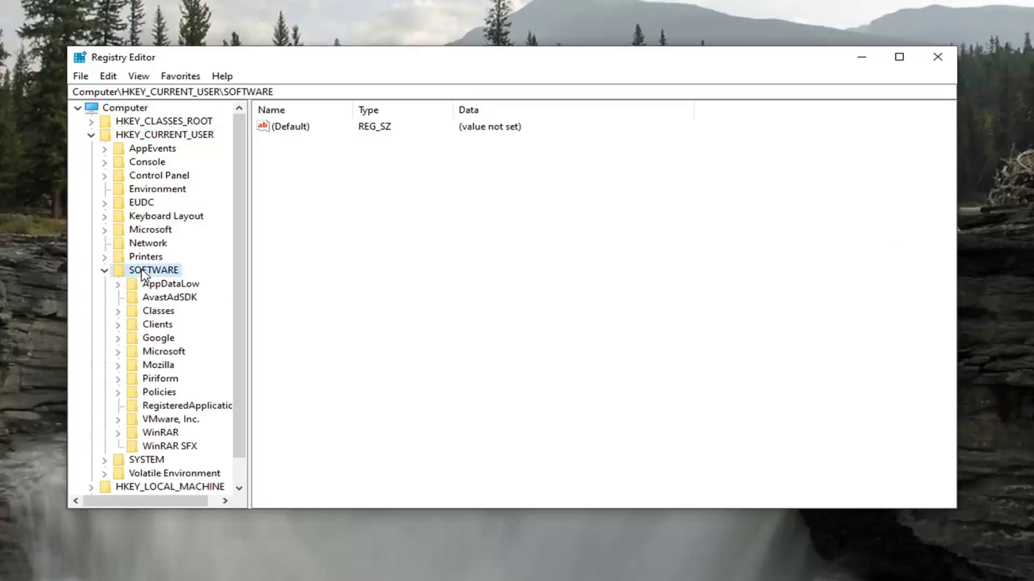
double_click(157, 352)
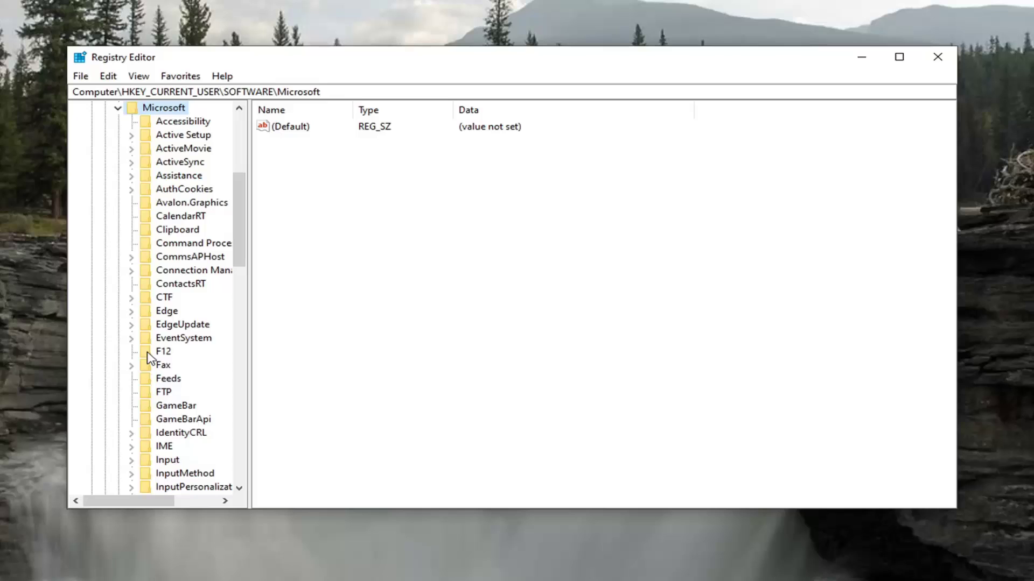
scroll(148, 358, down, 18)
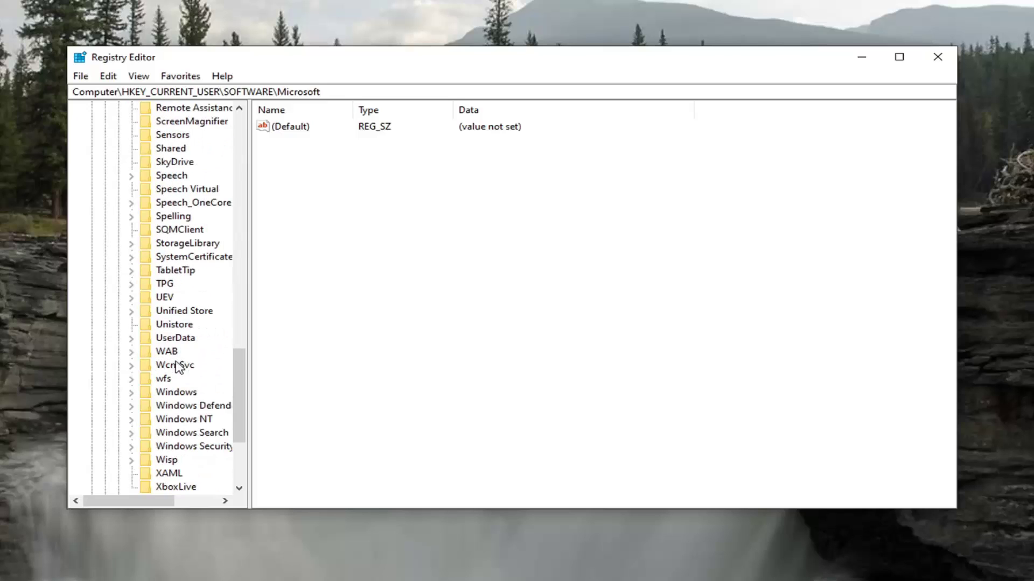
double_click(176, 392)
Widen the key tree, expand CurrentVersion and select PrecisionTouchPad to show its values.
drag(248, 358, 341, 353)
scroll(196, 409, down, 1)
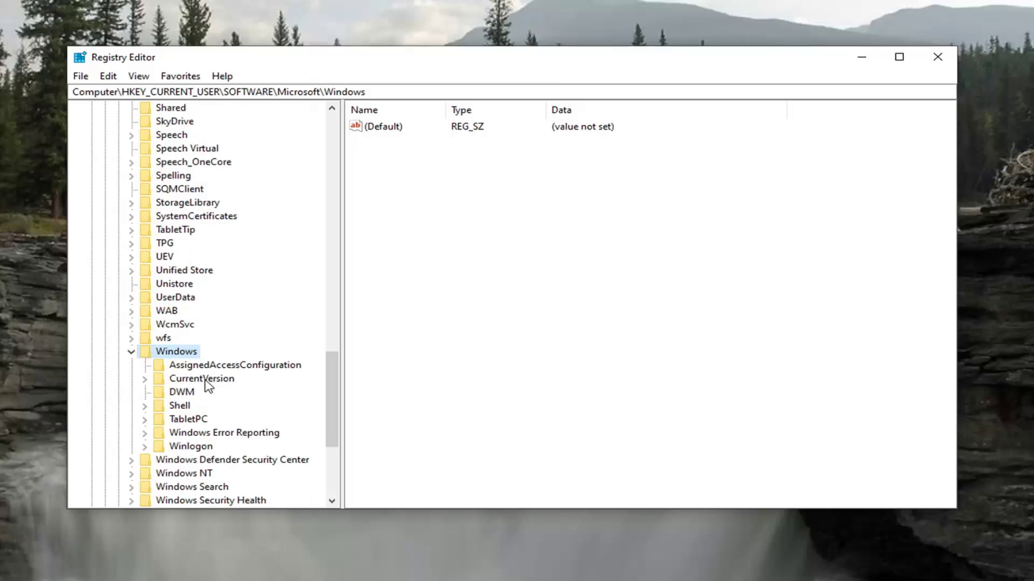
click(199, 379)
double_click(194, 379)
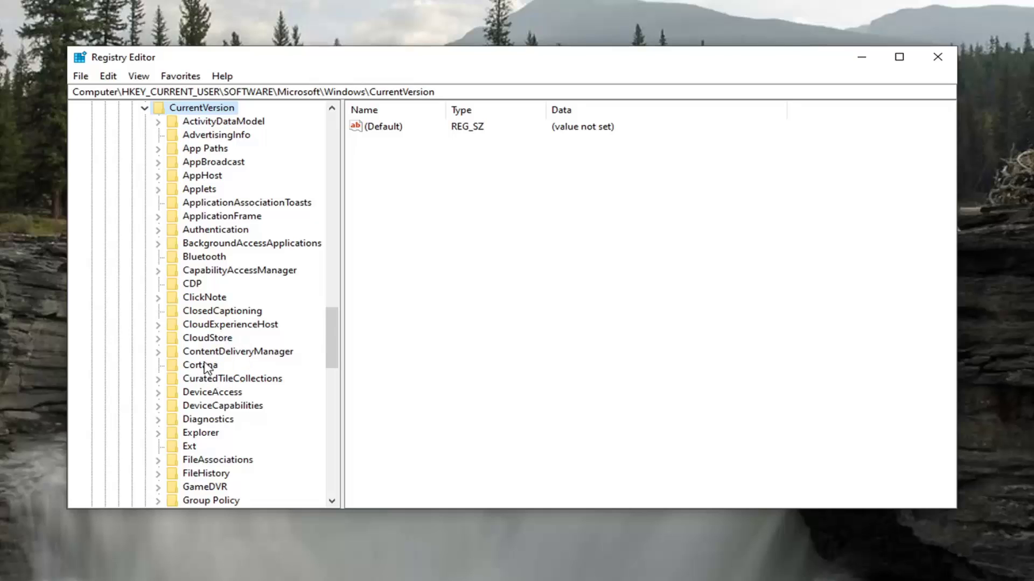
scroll(210, 358, down, 7)
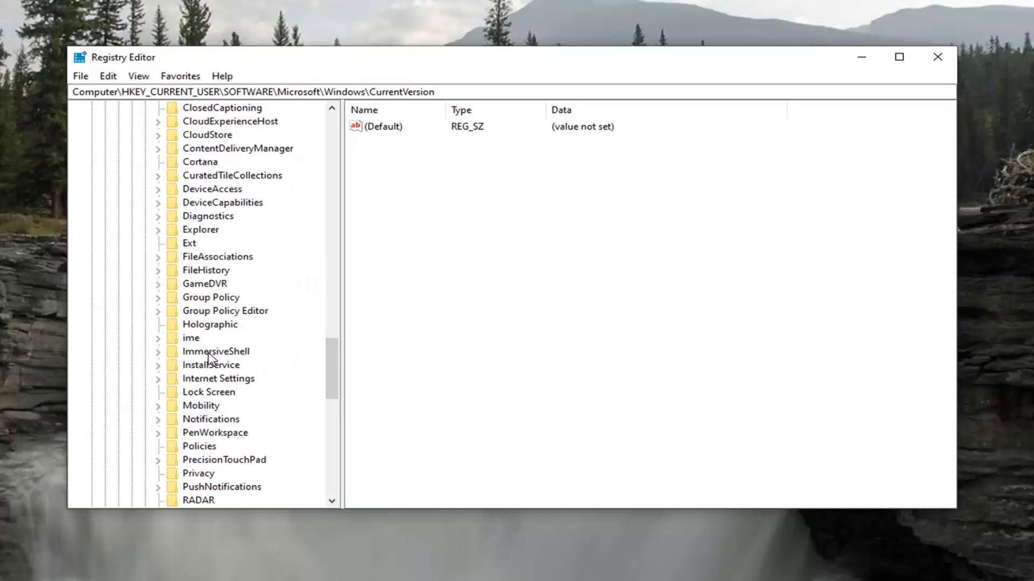
click(221, 380)
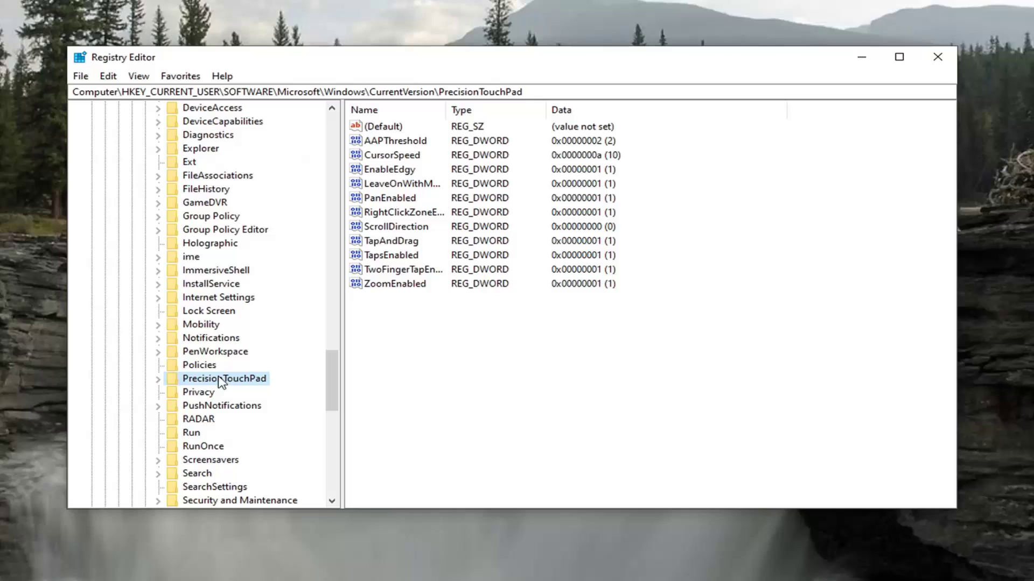
double_click(398, 142)
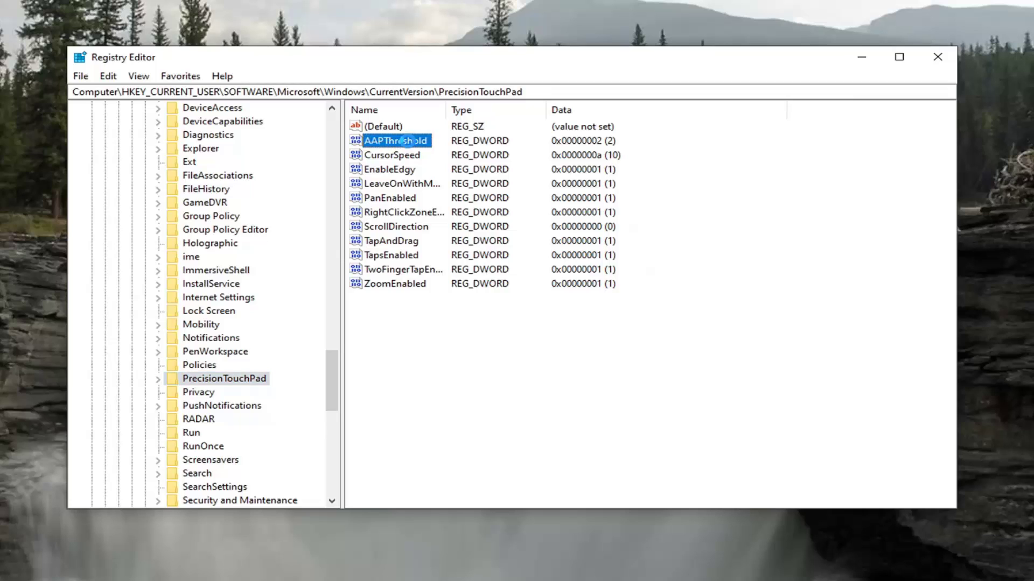
drag(272, 128, 515, 131)
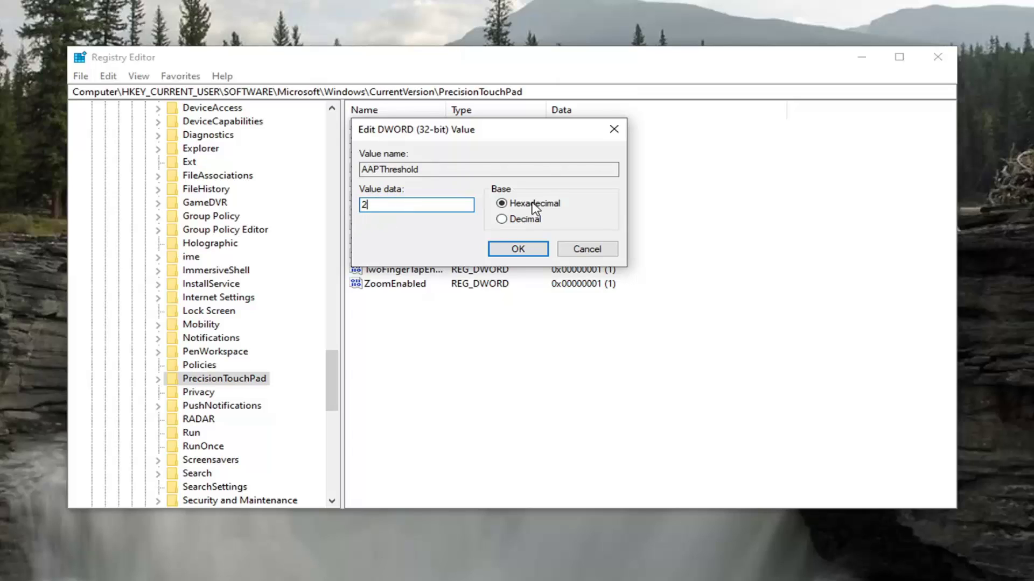
click(525, 250)
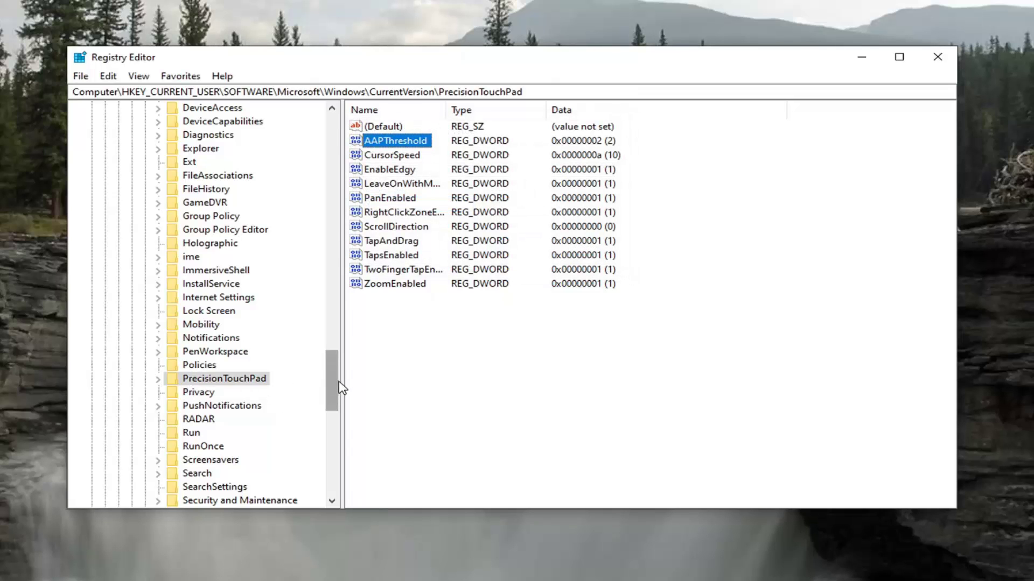
Collapse CurrentVersion, Windows, Microsoft, SOFTWARE and HKEY_CURRENT_USER, select Computer, and close Registry Editor.
drag(330, 369, 328, 305)
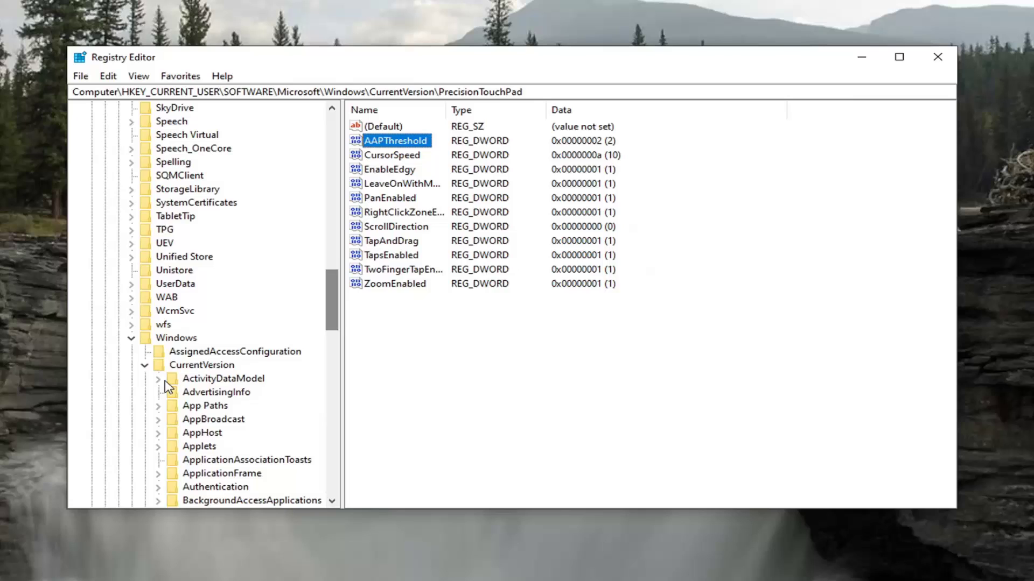
click(144, 365)
click(131, 338)
scroll(142, 387, up, 10)
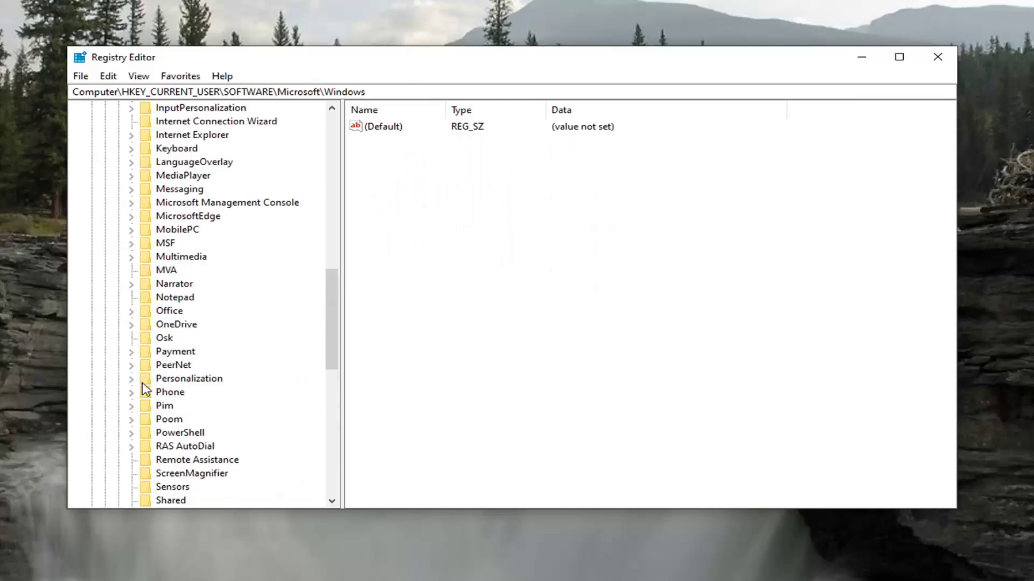
scroll(108, 380, up, 15)
click(118, 351)
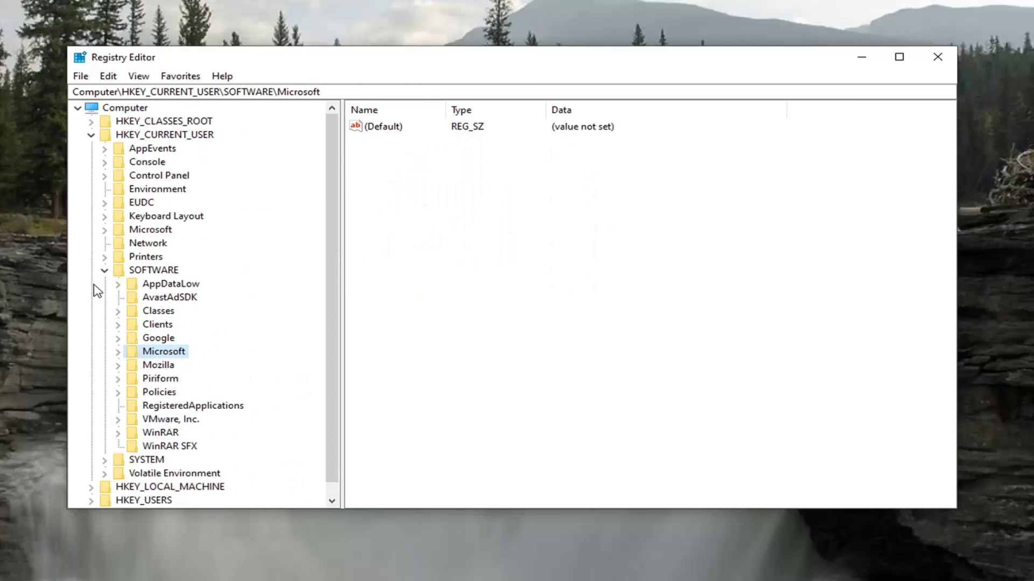
click(105, 270)
click(91, 135)
click(115, 109)
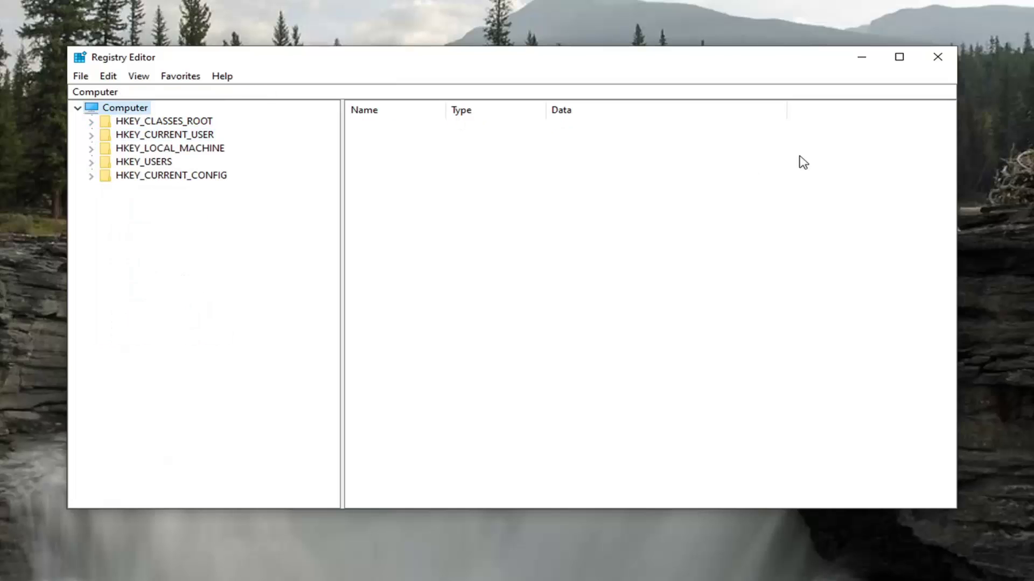
click(939, 59)
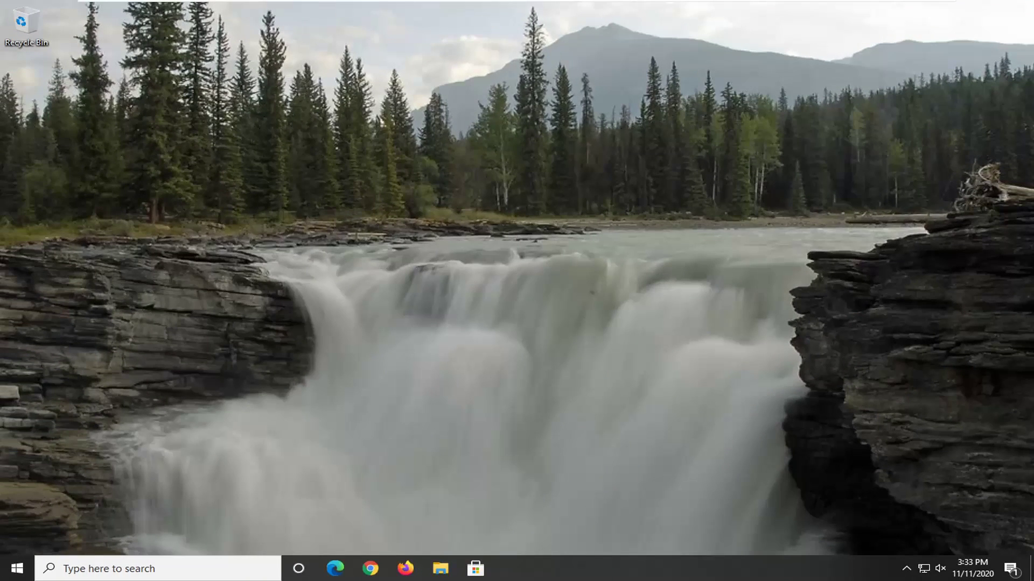